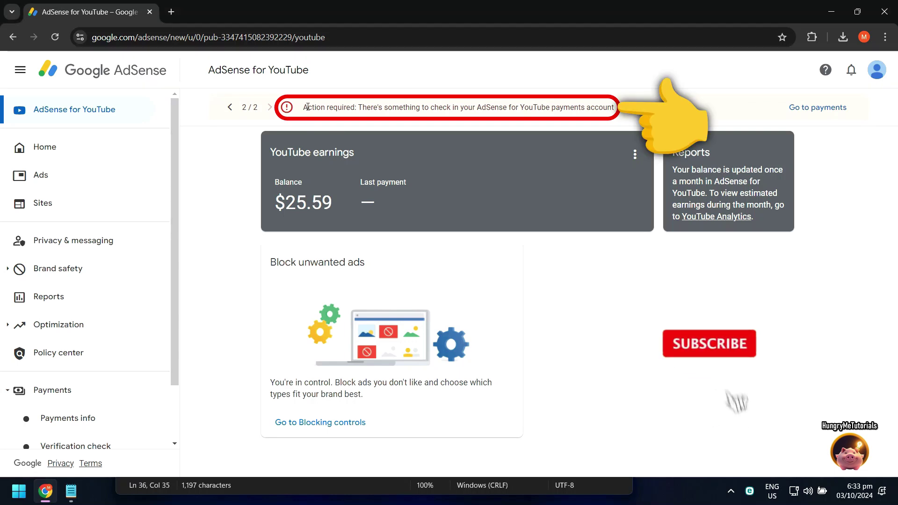
# - Open the YouTube account's payments page, then Manage tax info showing the W-8BEN expiring 12/31/2024
pyautogui.moveTo(303, 107); pyautogui.dragTo(614, 107)
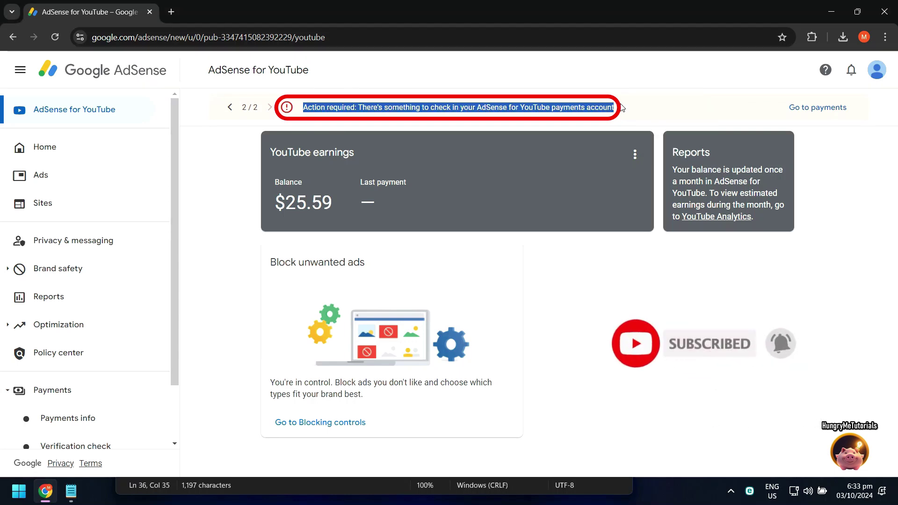
pyautogui.click(681, 110)
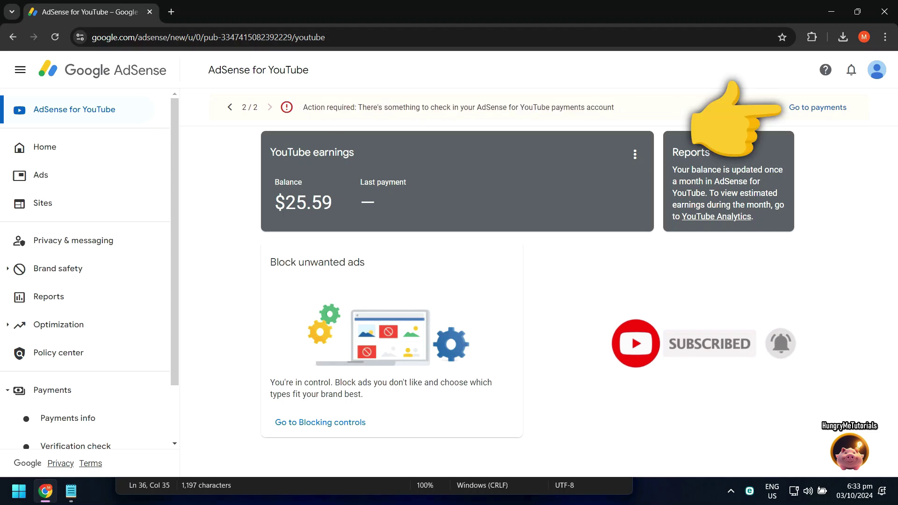
pyautogui.click(823, 110)
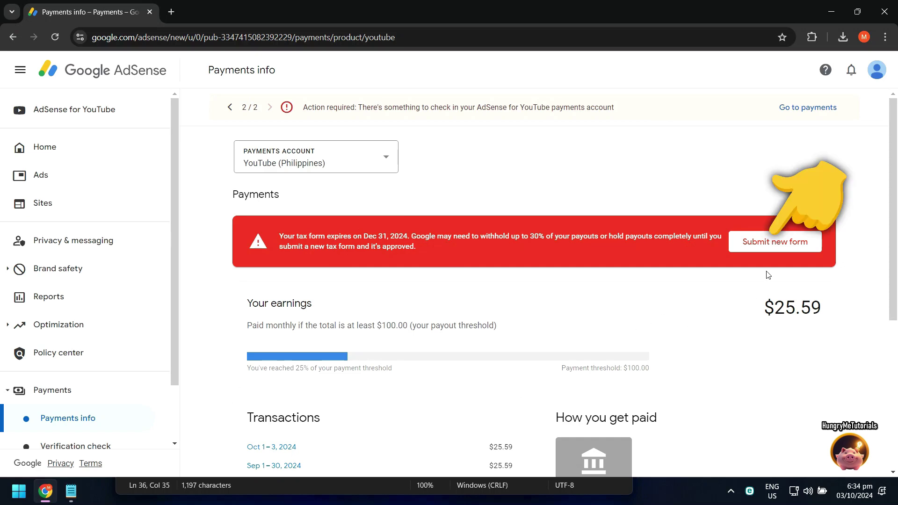
pyautogui.click(770, 247)
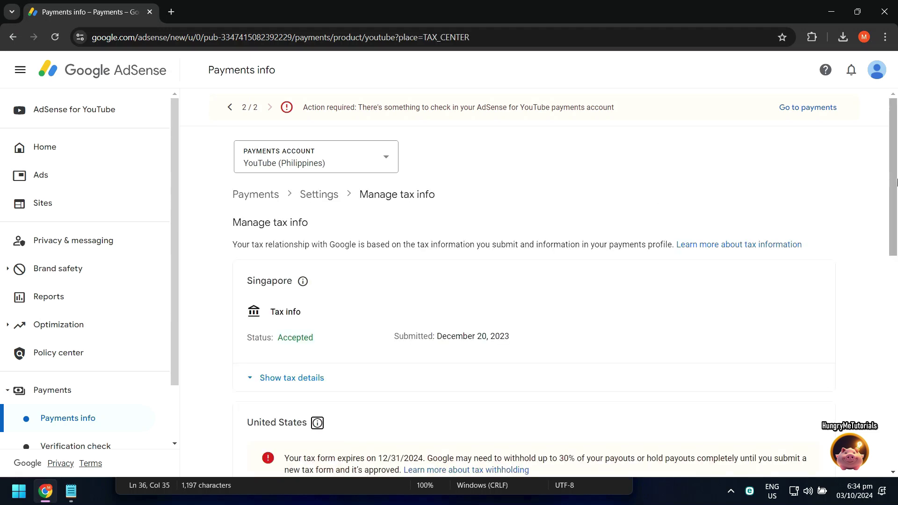
pyautogui.moveTo(897, 183); pyautogui.dragTo(897, 313)
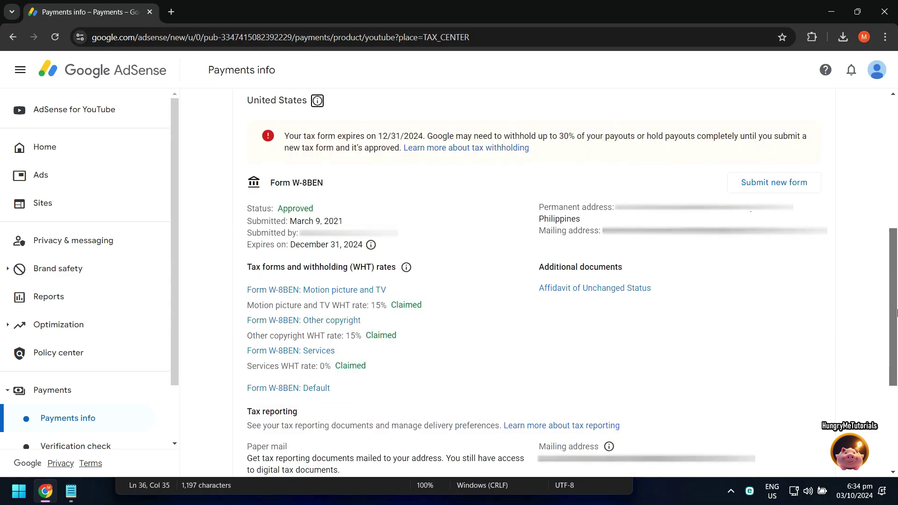
# - Start a new US tax form to replace the old W-8BEN and confirm the account password
pyautogui.click(784, 185)
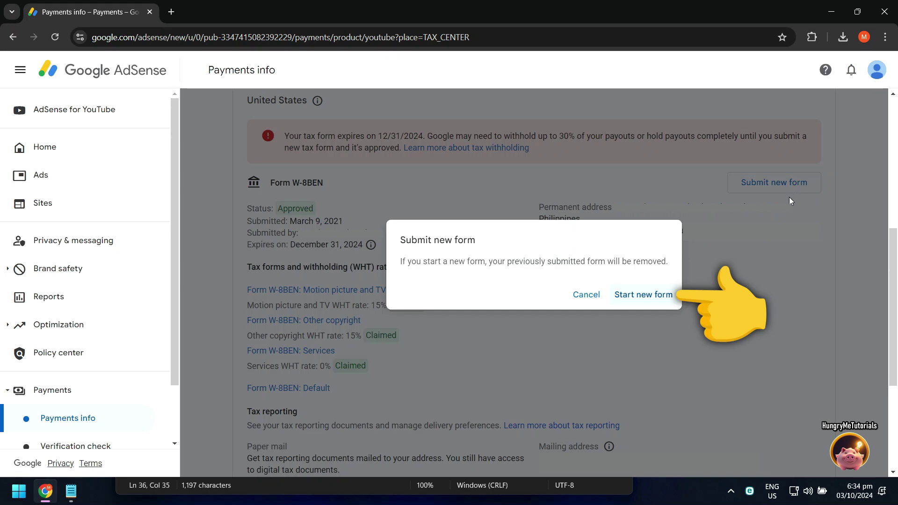
pyautogui.click(644, 294)
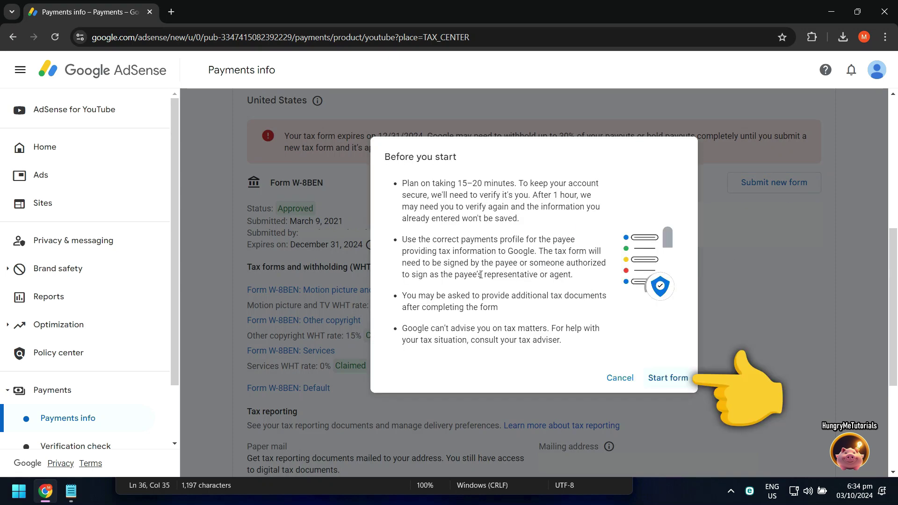
pyautogui.click(646, 373)
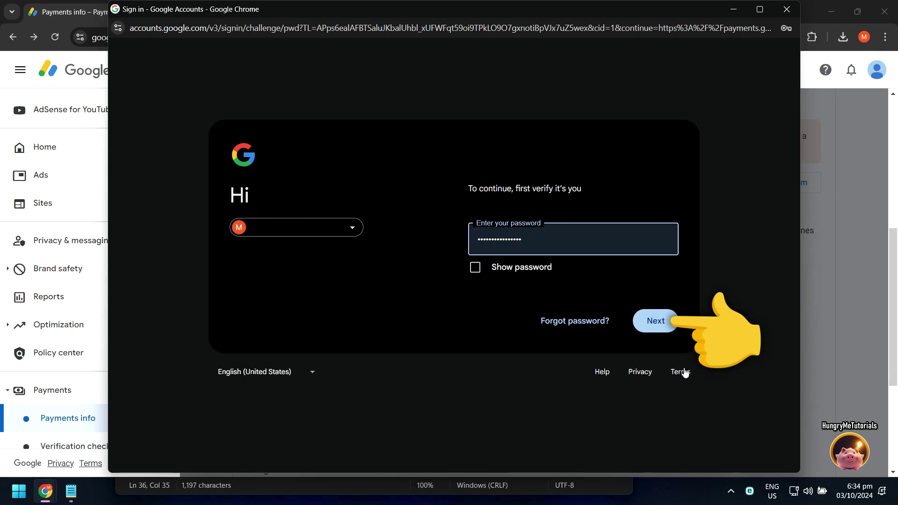
pyautogui.click(650, 325)
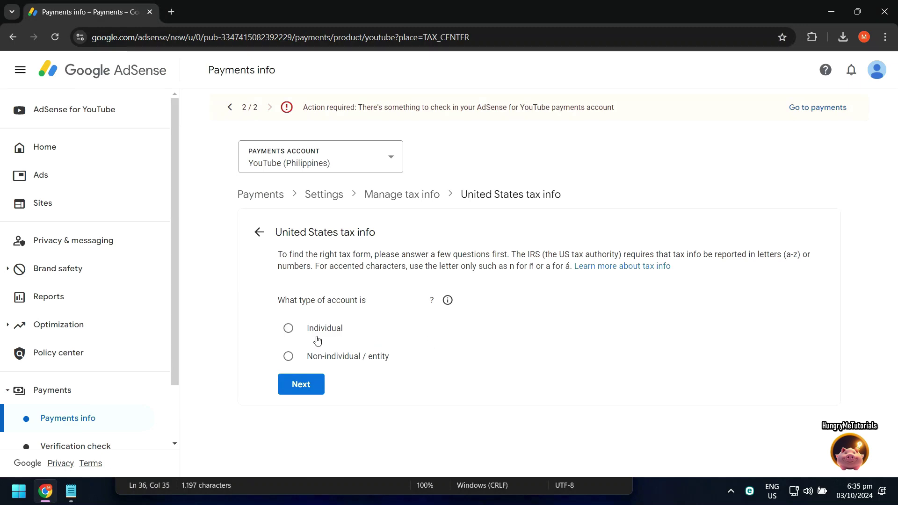
# - Answer Individual and not a US citizen or resident, then select the W-8BEN form type
pyautogui.click(288, 328)
pyautogui.click(299, 390)
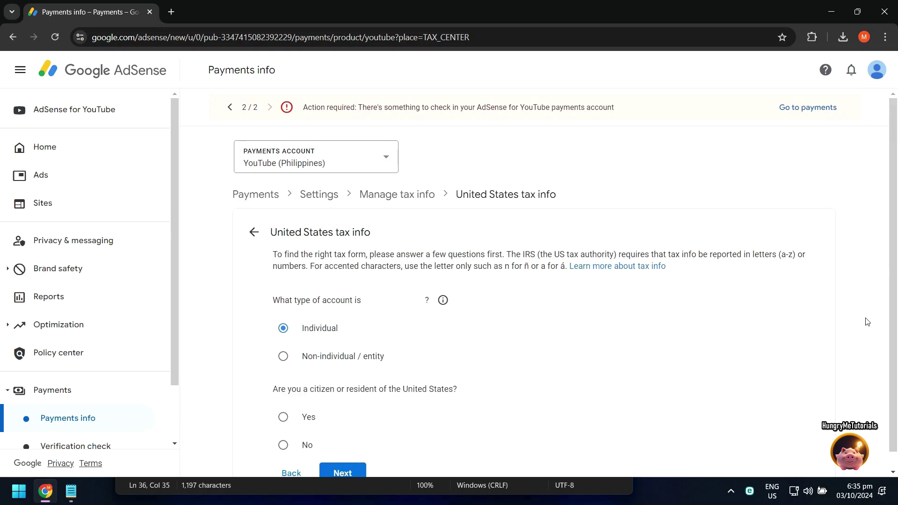
pyautogui.scroll(-1, 897, 267)
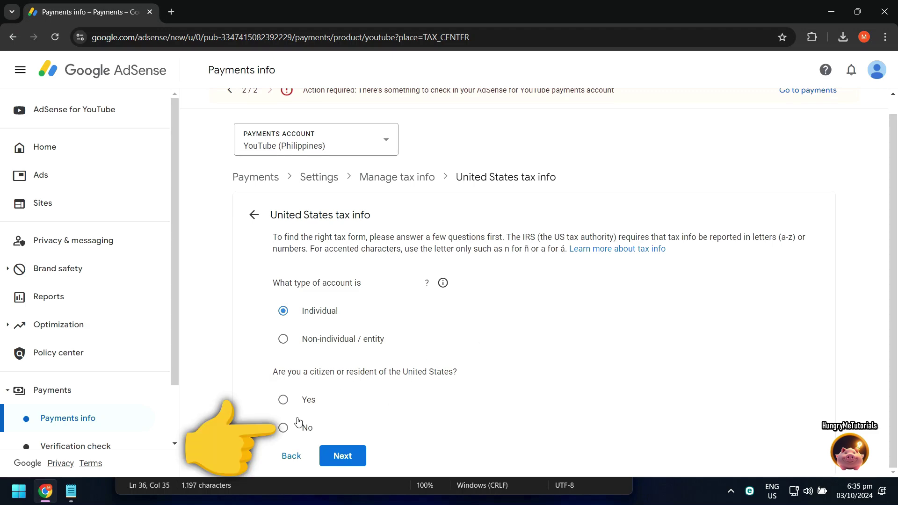
pyautogui.click(284, 427)
pyautogui.click(342, 457)
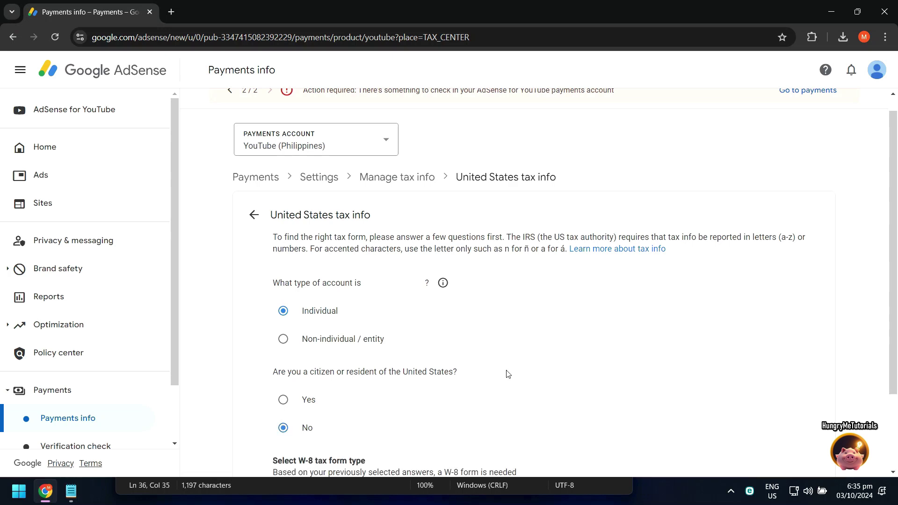
pyautogui.moveTo(895, 213); pyautogui.dragTo(896, 285)
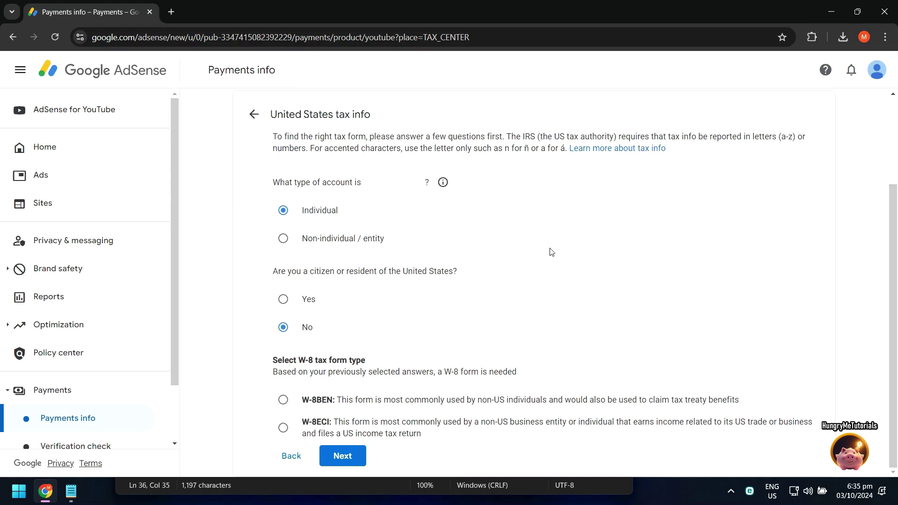
pyautogui.click(283, 400)
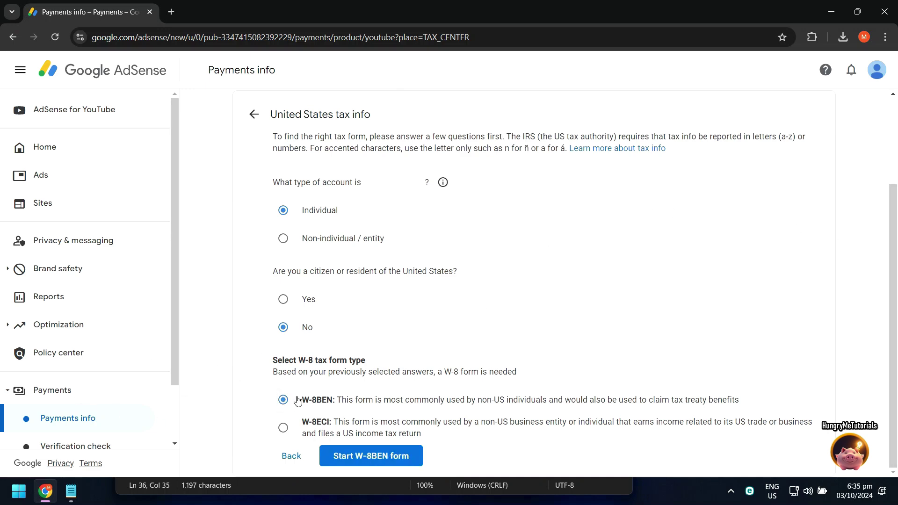
# - Start the W-8BEN form and enter the tax identity and permanent residence address
pyautogui.click(379, 465)
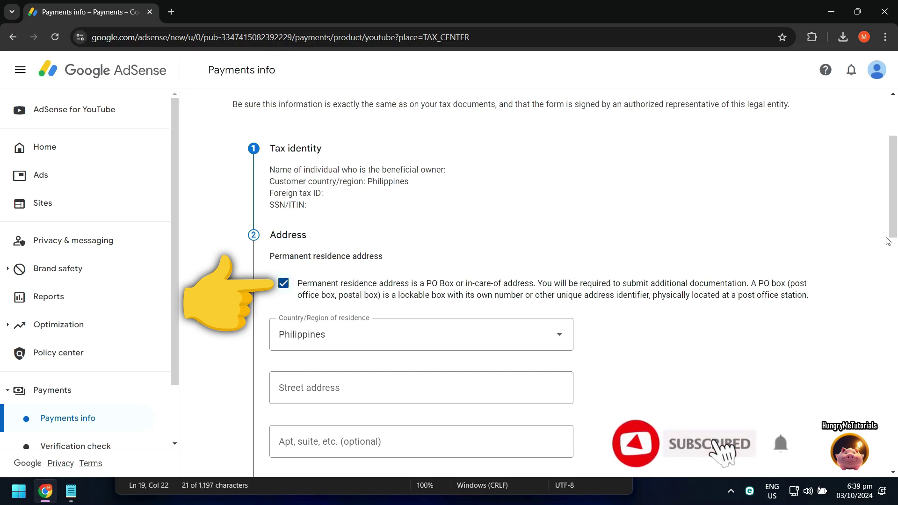
pyautogui.scroll(-3, 469, 280)
pyautogui.click(469, 184)
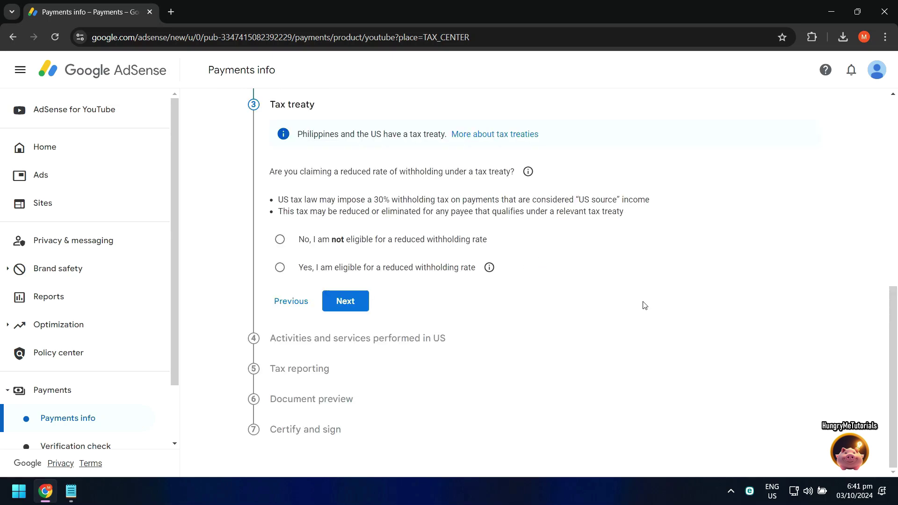
# - Claim reduced treaty withholding eligibility as a Philippines resident under the income tax treaty
pyautogui.click(279, 269)
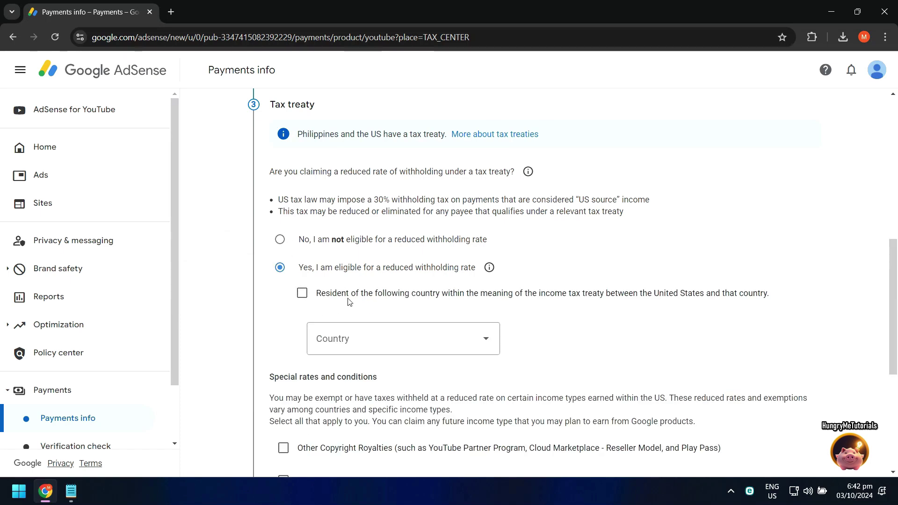
pyautogui.click(303, 296)
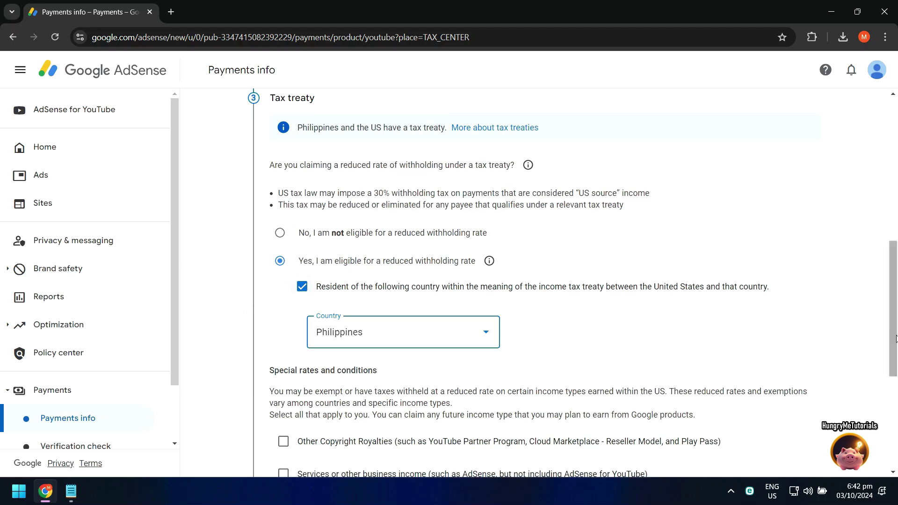
pyautogui.moveTo(895, 315); pyautogui.dragTo(896, 381)
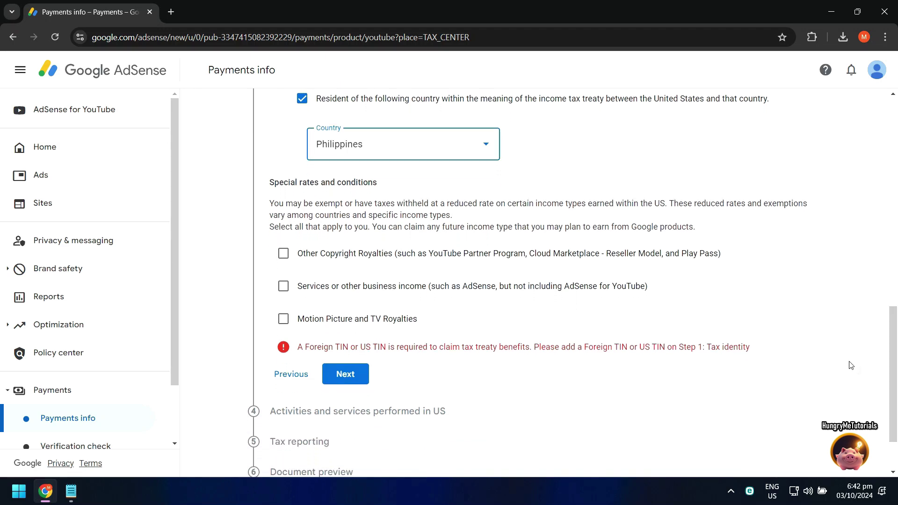
# - Claim services income under Article 8 paragraph 1 at 0% withholding, with the reason confirmed
pyautogui.click(283, 253)
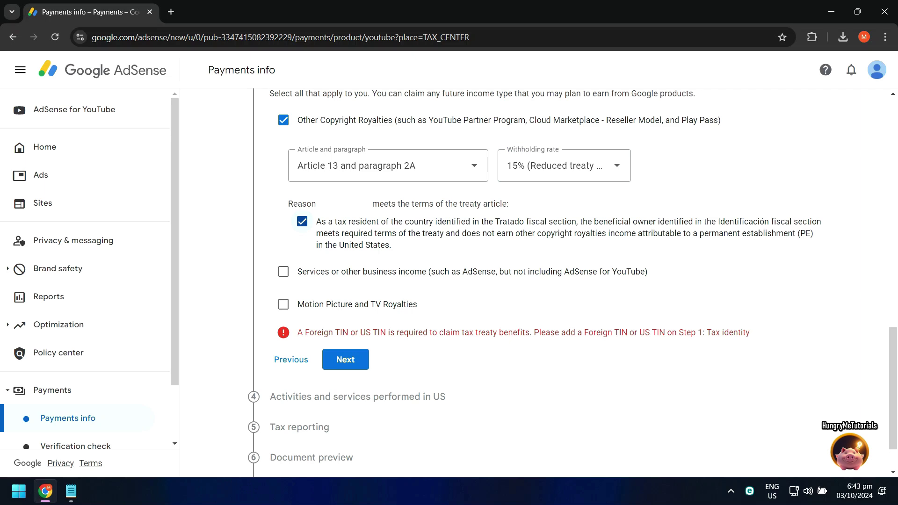
pyautogui.click(284, 272)
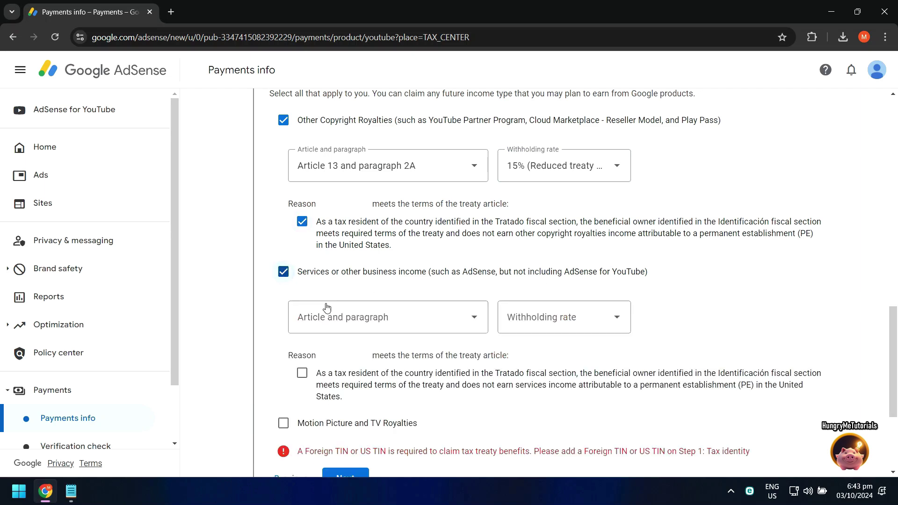
pyautogui.click(440, 326)
pyautogui.click(351, 350)
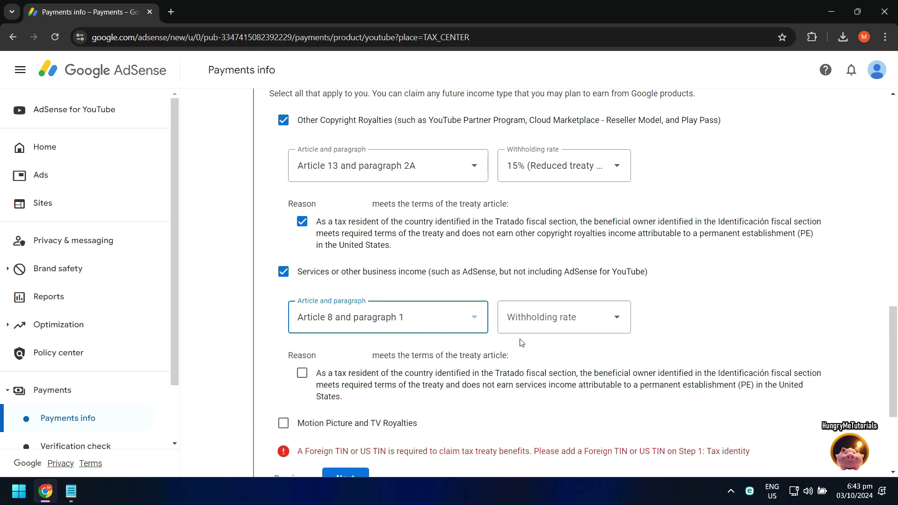
pyautogui.click(545, 322)
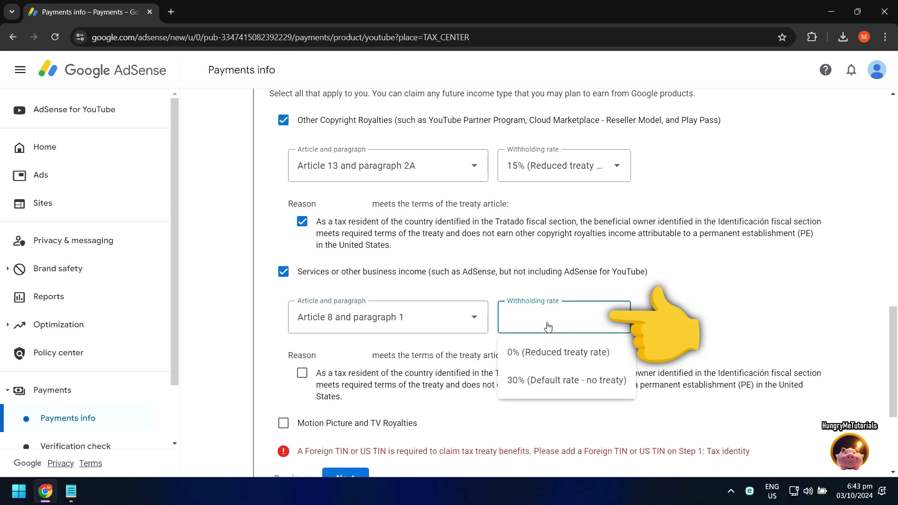
pyautogui.click(539, 356)
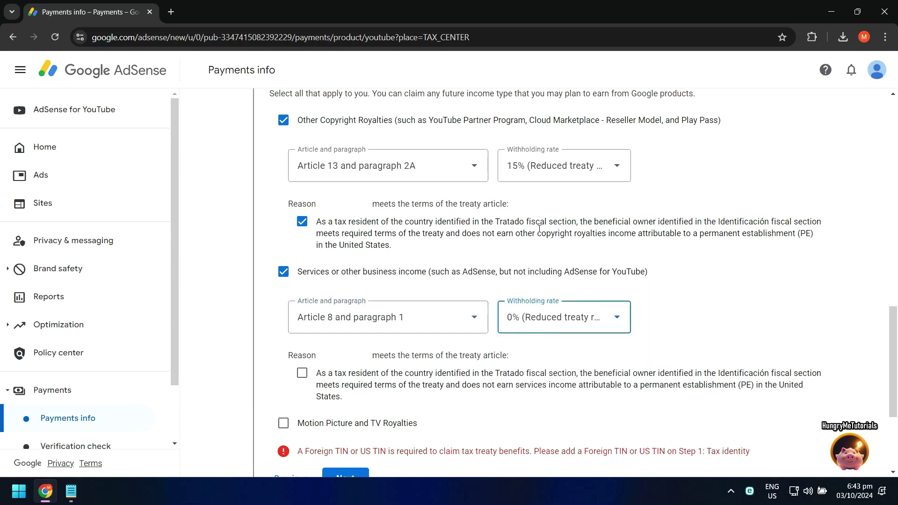
pyautogui.scroll(-3, 857, 360)
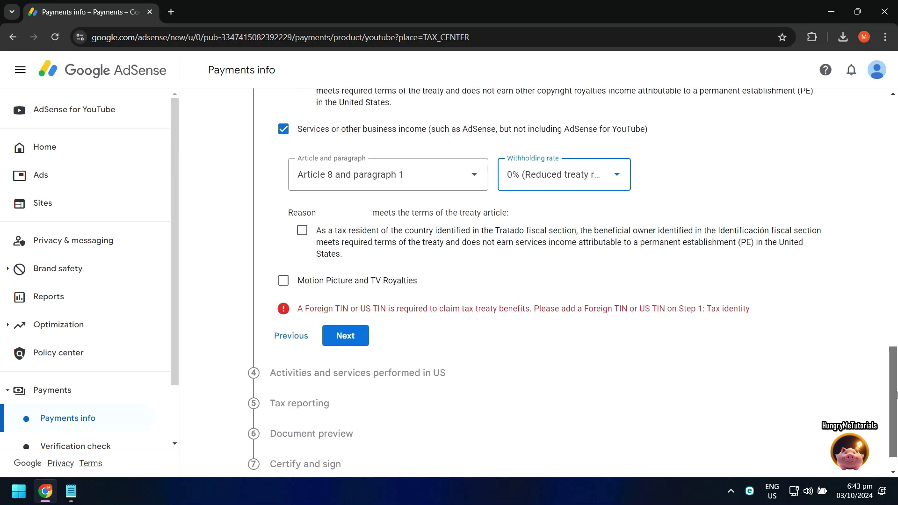
pyautogui.click(302, 212)
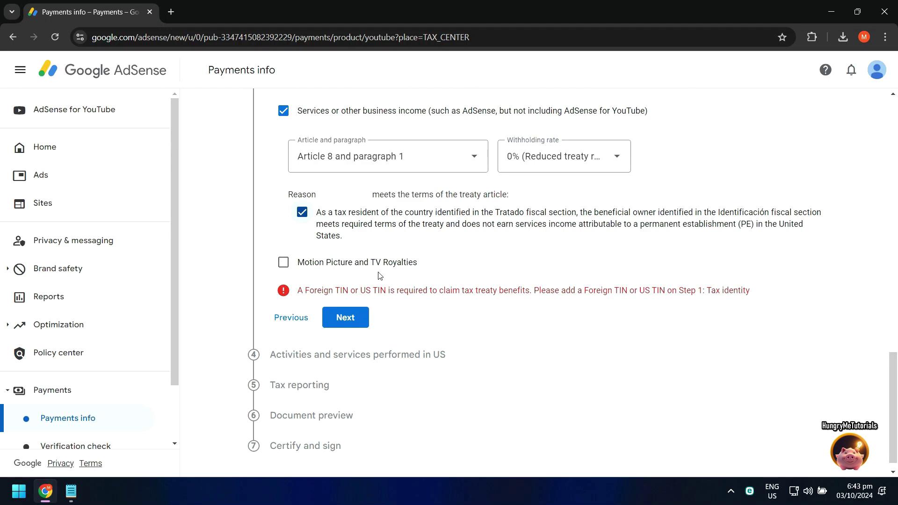
# - Claim Motion Picture and TV Royalties under Article 13 paragraph 2A at 15%, with the reason confirmed
pyautogui.click(283, 263)
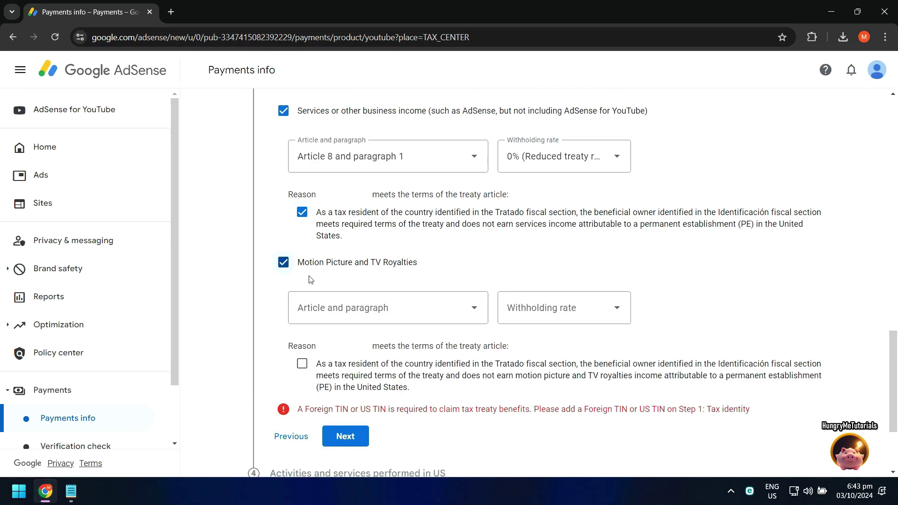
pyautogui.click(394, 313)
pyautogui.click(384, 343)
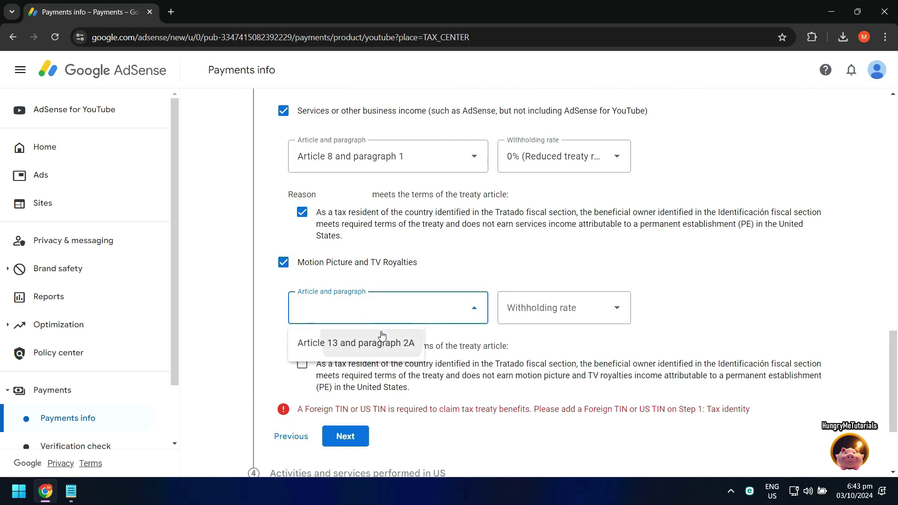
pyautogui.click(536, 322)
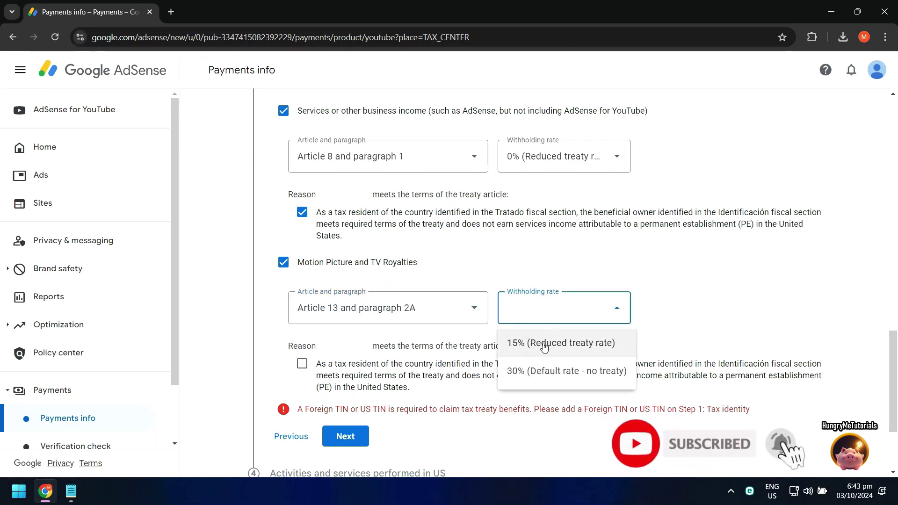
pyautogui.click(544, 344)
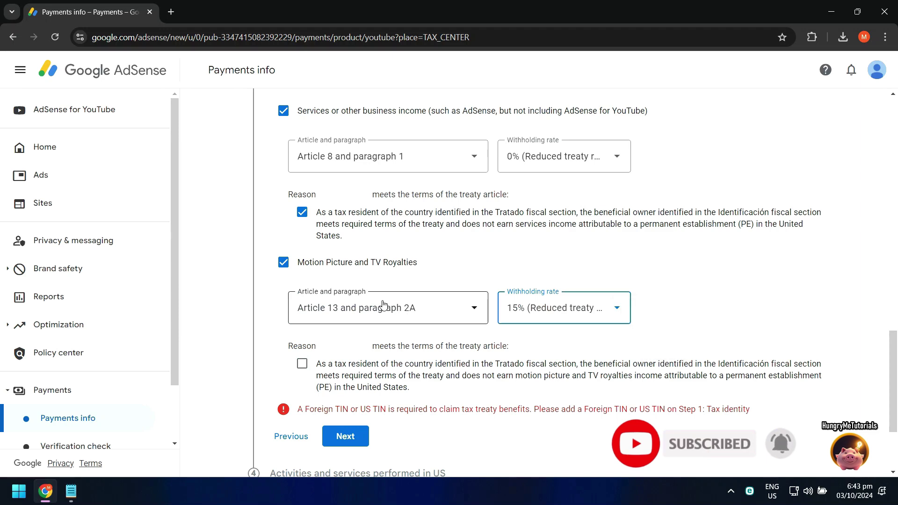
pyautogui.click(303, 364)
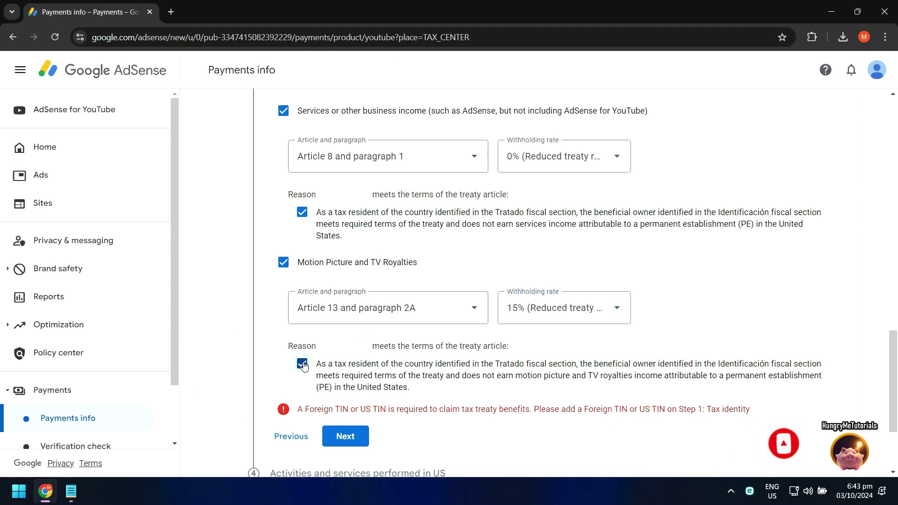
pyautogui.scroll(-2, 449, 323)
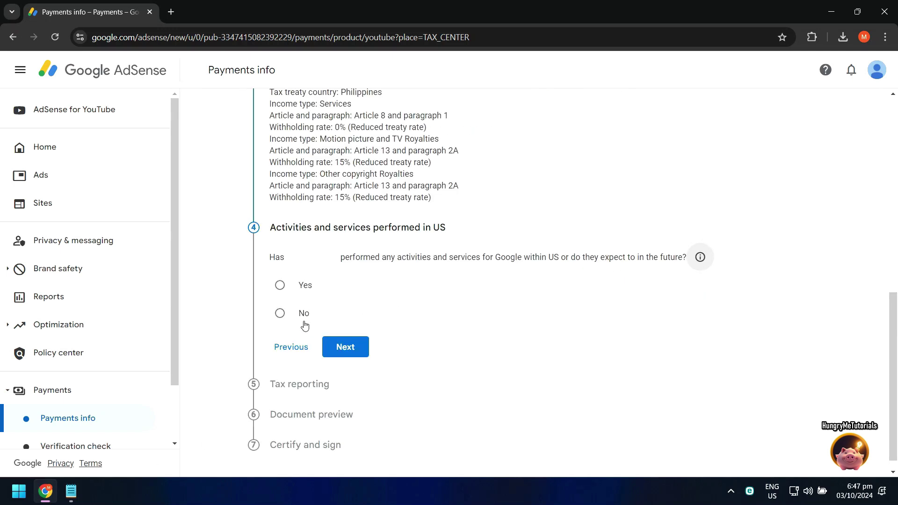
# - Declare no US activities, certify services are performed outside the US, and accept paperless delivery
pyautogui.click(298, 315)
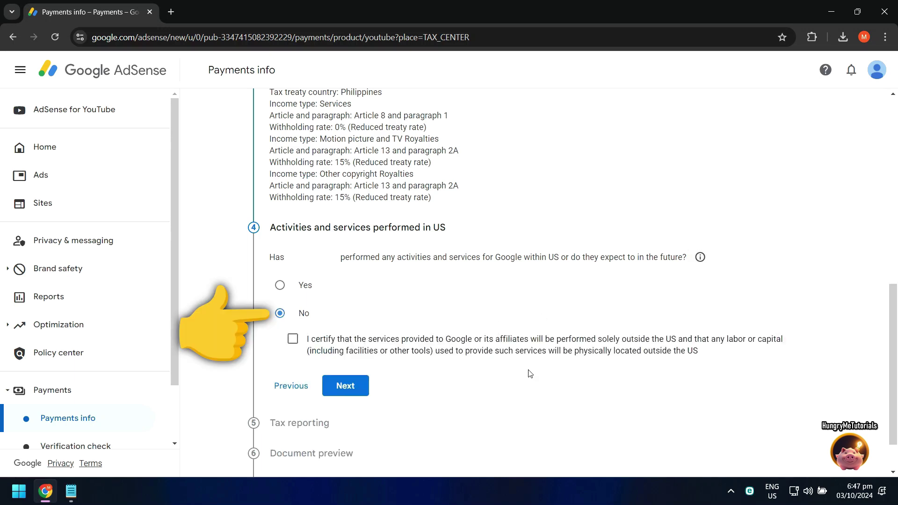
pyautogui.scroll(-1, 518, 379)
pyautogui.click(293, 285)
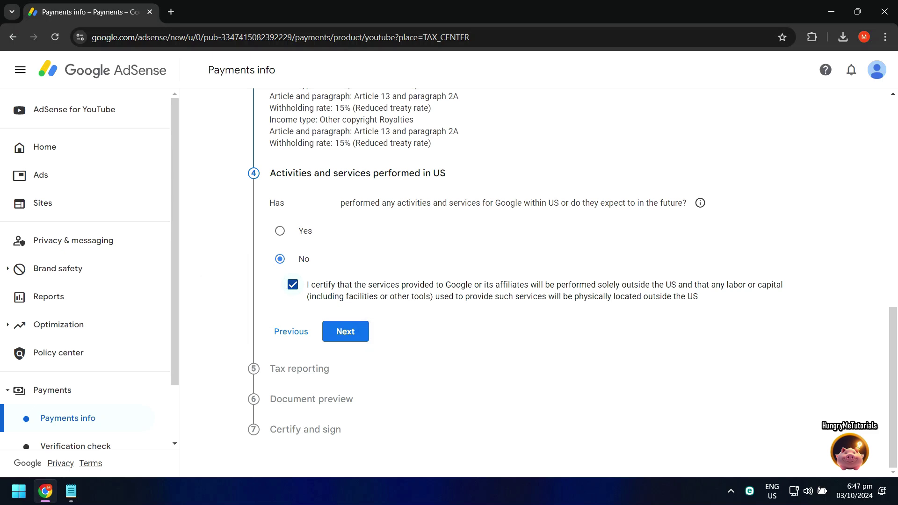
pyautogui.click(345, 331)
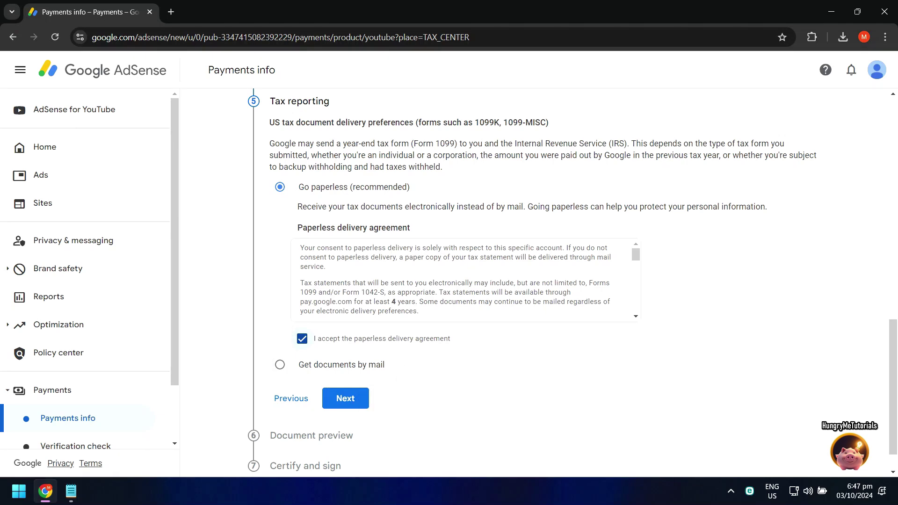
pyautogui.click(345, 397)
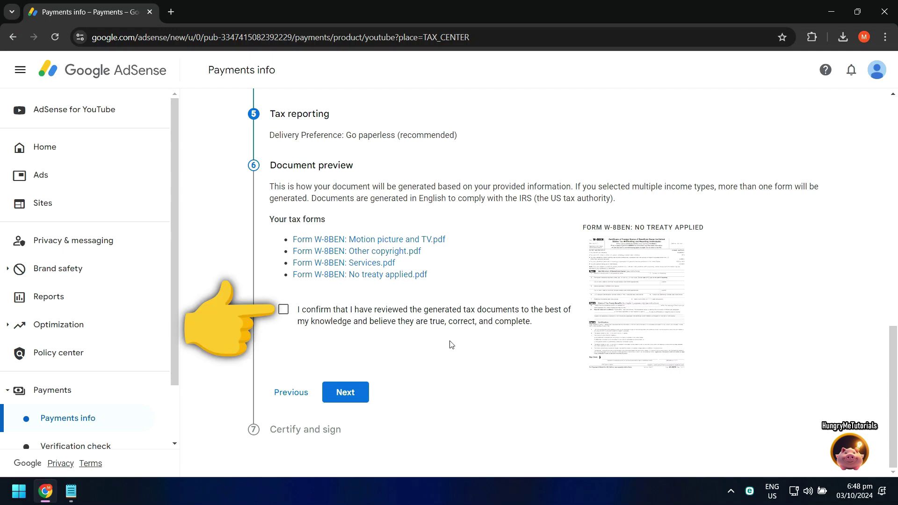
# - Confirm the document review, certify with the unchanged-status affidavit, affirm beneficial ownership, and submit
pyautogui.click(283, 311)
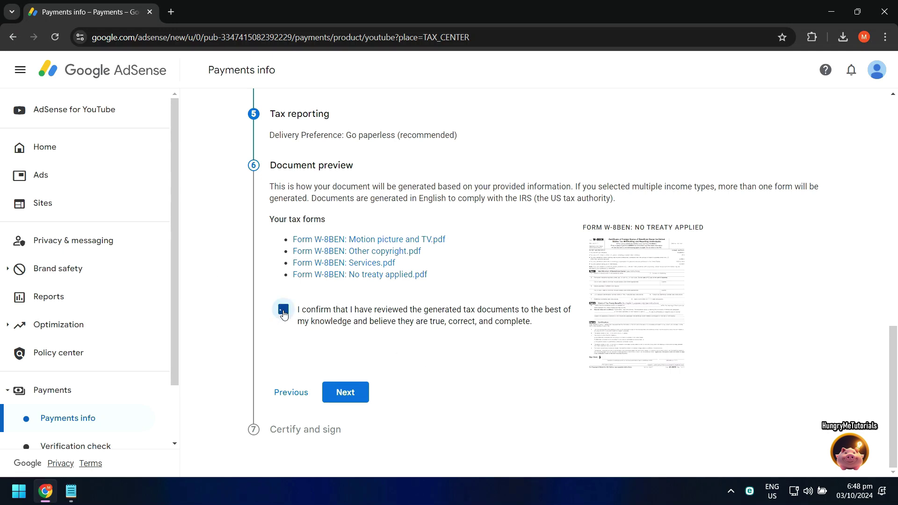
pyautogui.click(345, 392)
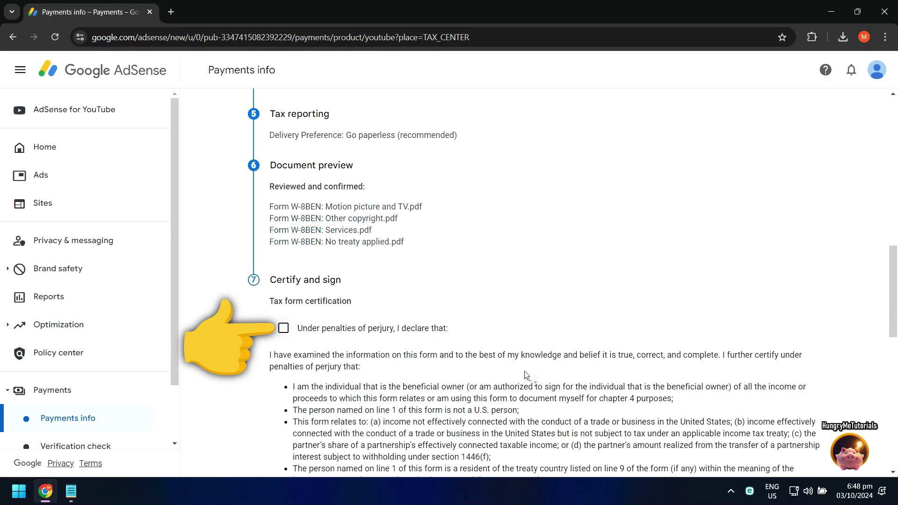
pyautogui.click(283, 329)
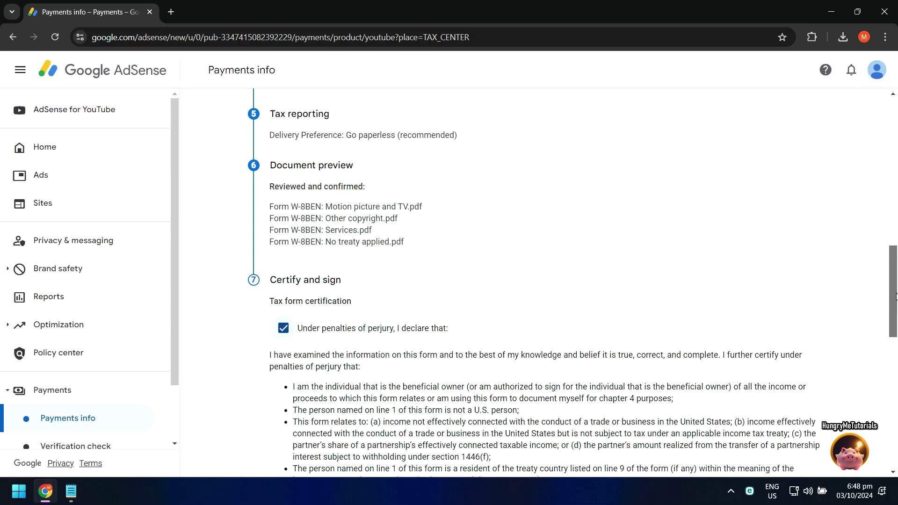
pyautogui.moveTo(896, 297); pyautogui.dragTo(895, 371)
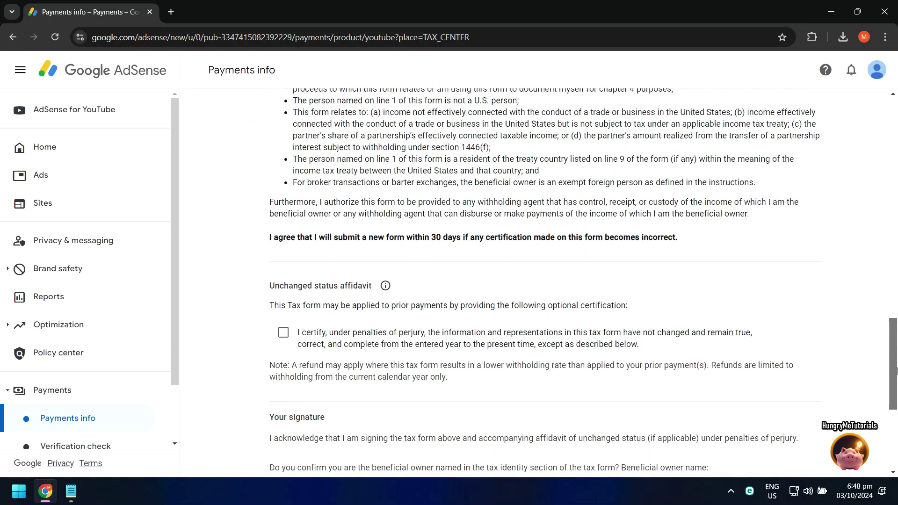
pyautogui.moveTo(895, 370); pyautogui.dragTo(896, 407)
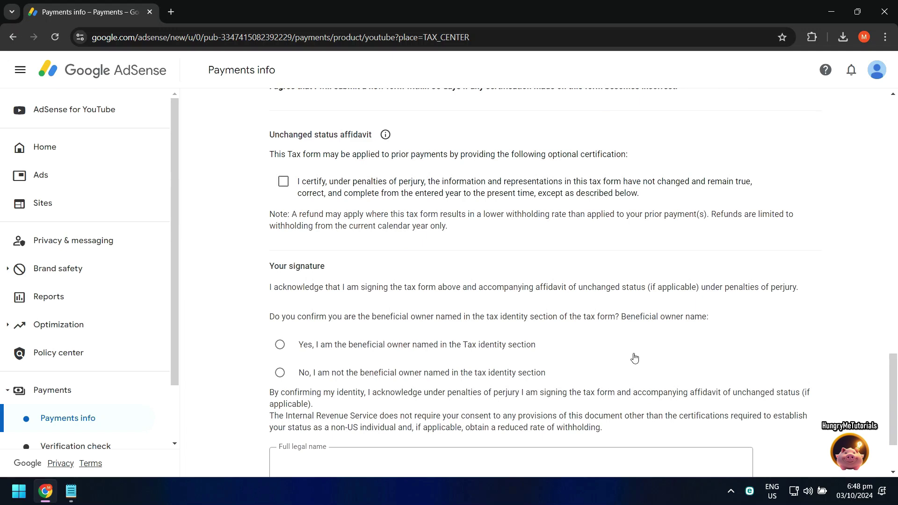
pyautogui.click(298, 183)
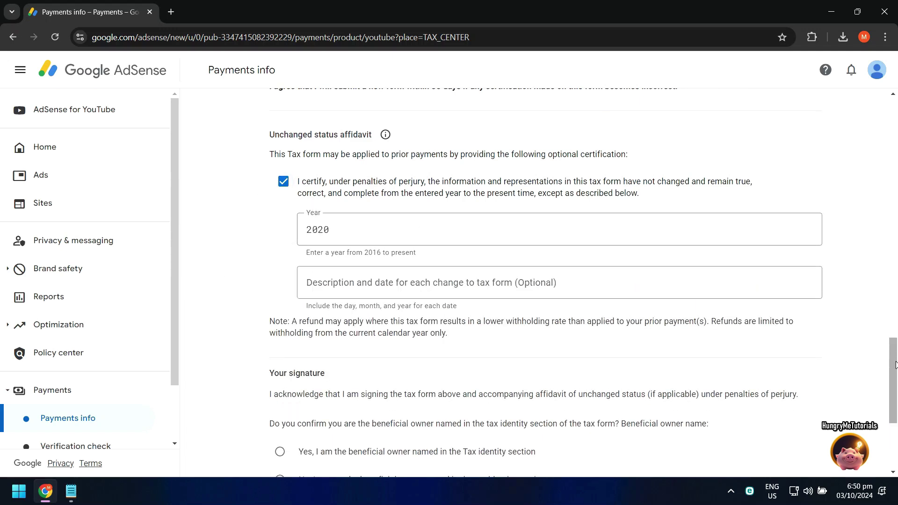
pyautogui.moveTo(895, 372); pyautogui.dragTo(896, 411)
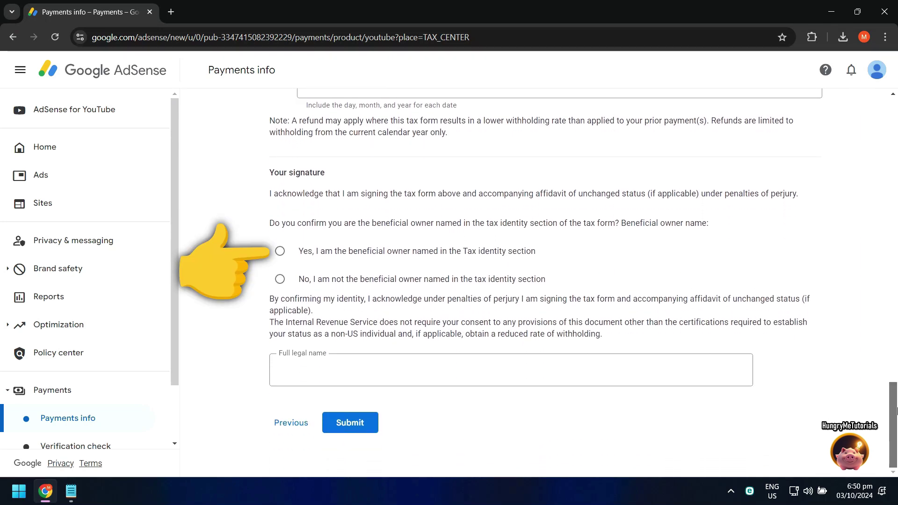
pyautogui.click(280, 251)
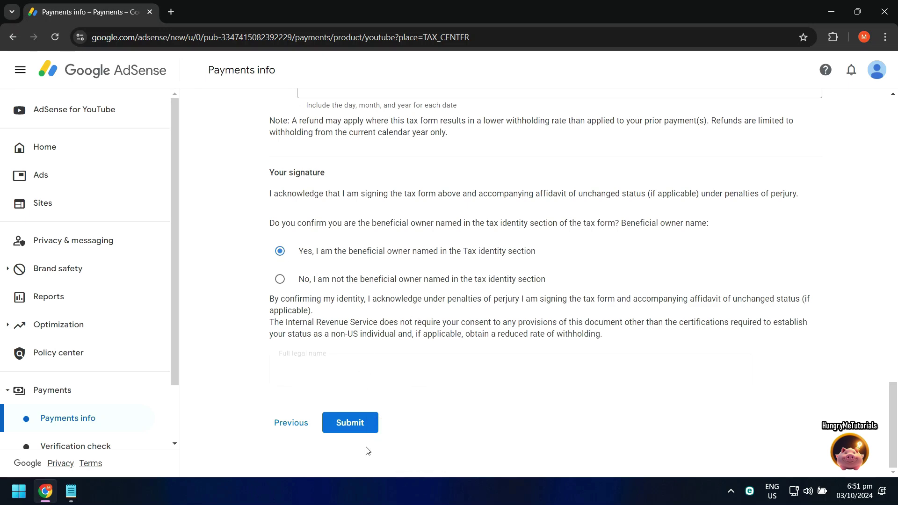
pyautogui.click(352, 423)
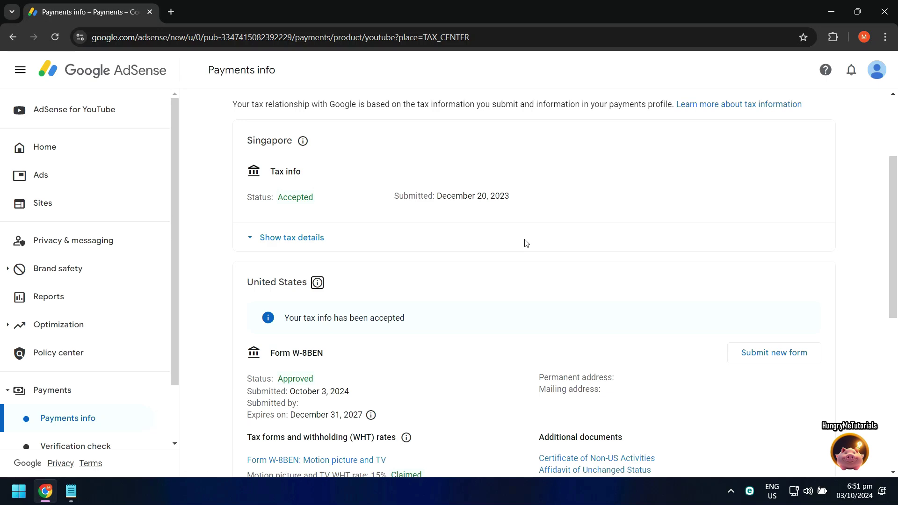
pyautogui.scroll(-4, 519, 239)
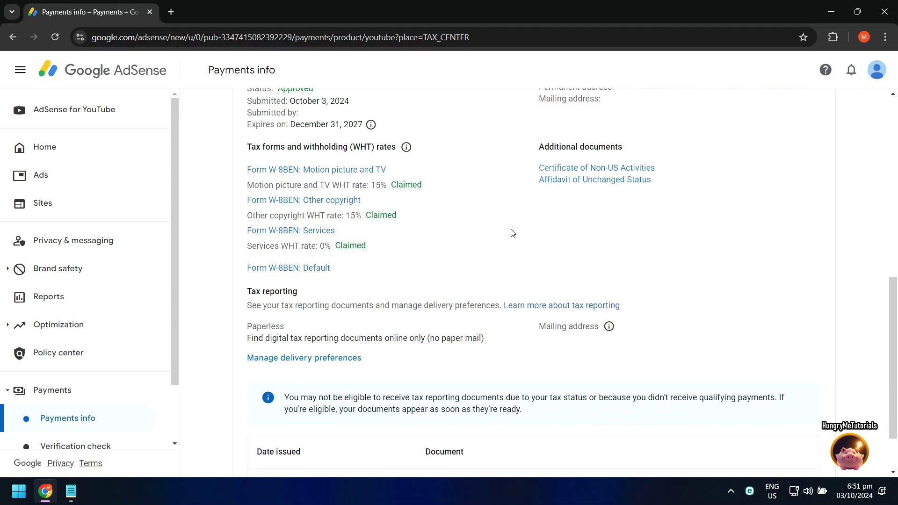